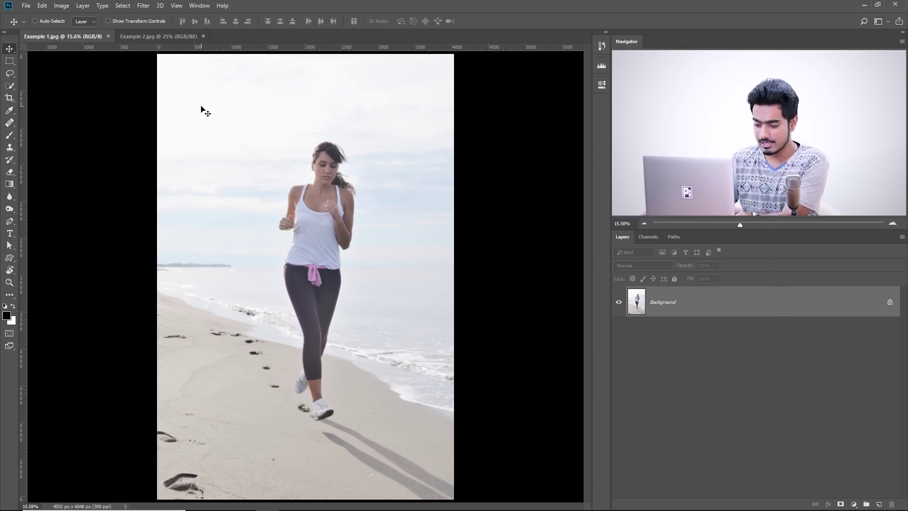
- Drag the crop's left edge far out to widen the runner photo's canvas to 17286 px
{"action": "key", "text": "ctrl+minus"}
{"action": "key", "text": "c"}
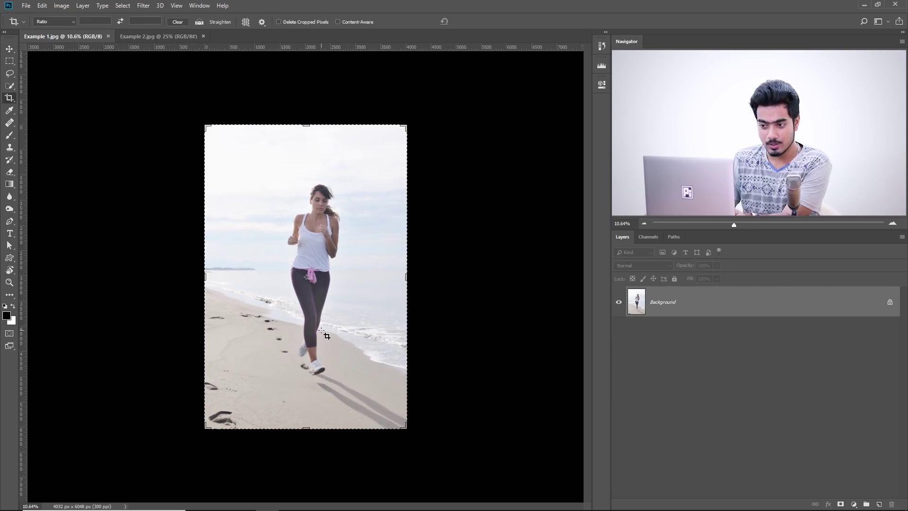
{"action": "key", "text": "ctrl+minus"}
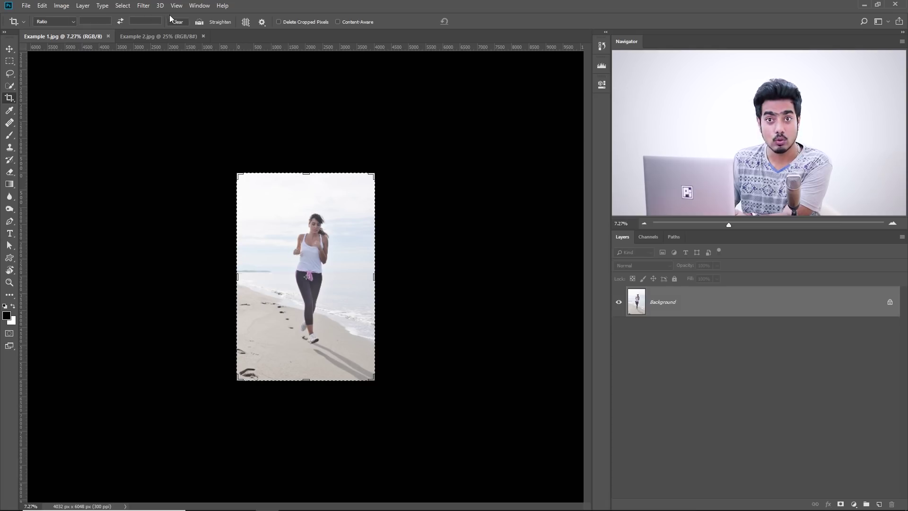
{"action": "key", "text": "ctrl+minus"}
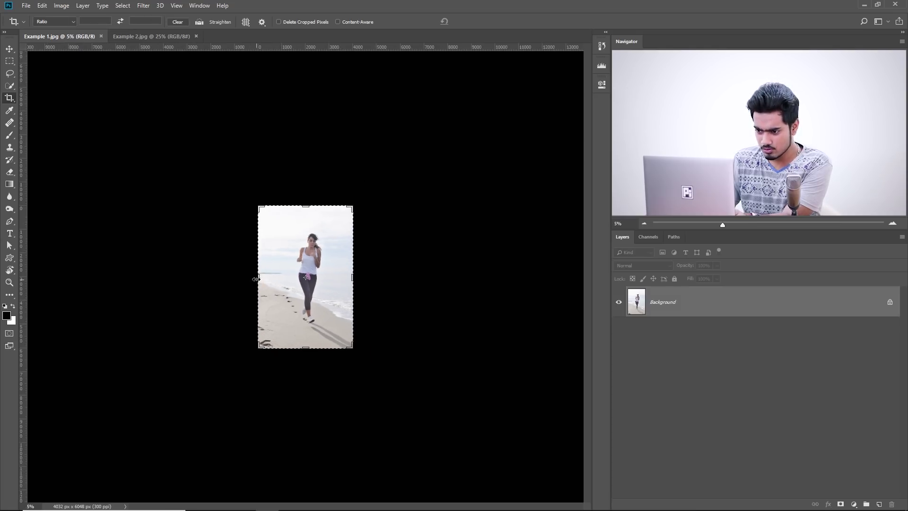
{"action": "left_click_drag", "start_coordinate": [257, 278], "coordinate": [100, 283]}
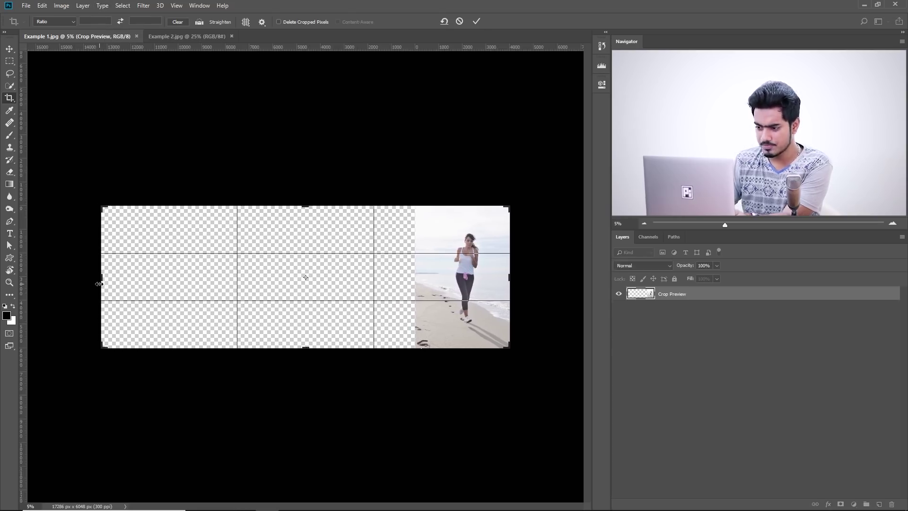
{"action": "key", "text": "Return"}
- Content-Aware Scale the runner photo leftward, settling at about 262.60% width
{"action": "scroll", "coordinate": [487, 315], "scroll_direction": "up", "scroll_amount": 3}
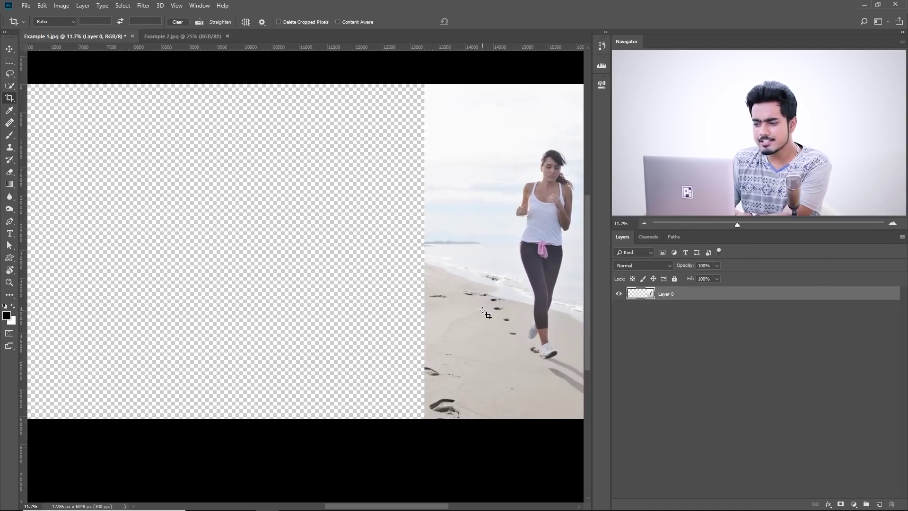
{"action": "scroll", "coordinate": [484, 311], "scroll_direction": "down", "scroll_amount": 3}
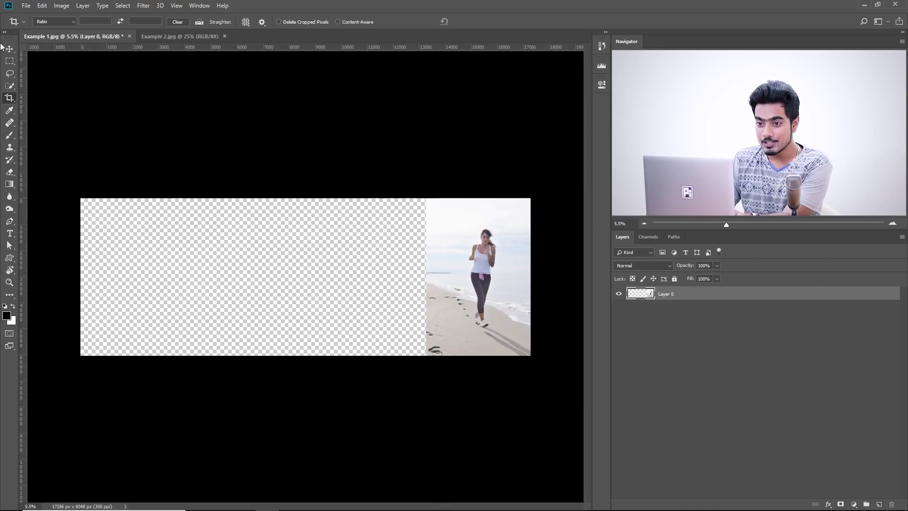
{"action": "left_click", "coordinate": [47, 6]}
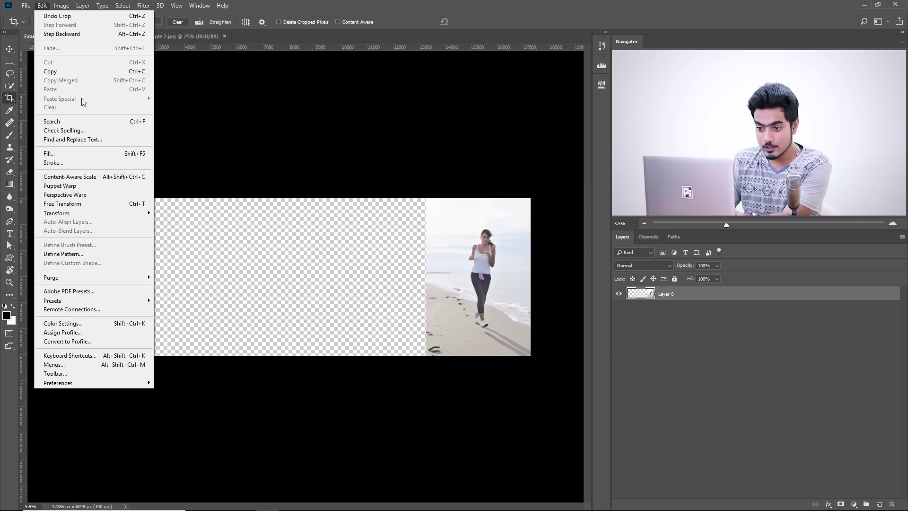
{"action": "left_click", "coordinate": [101, 178]}
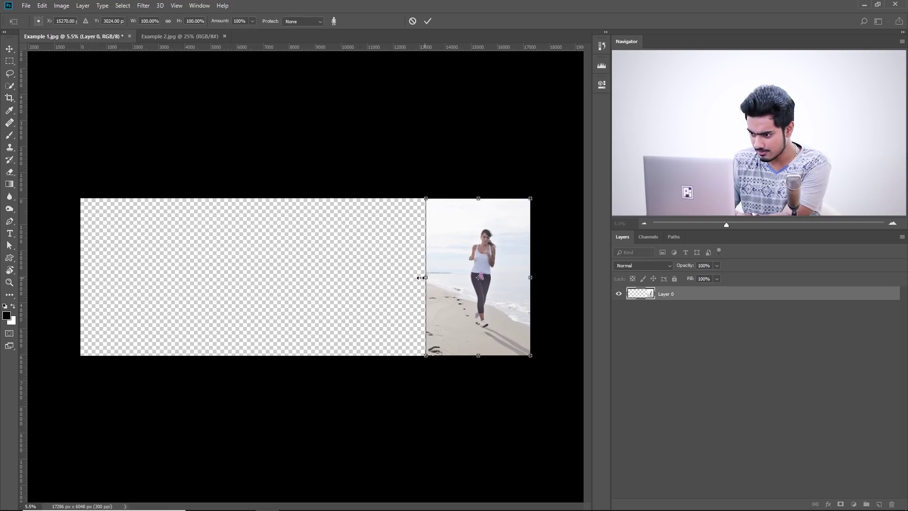
{"action": "left_click_drag", "start_coordinate": [420, 278], "coordinate": [324, 273]}
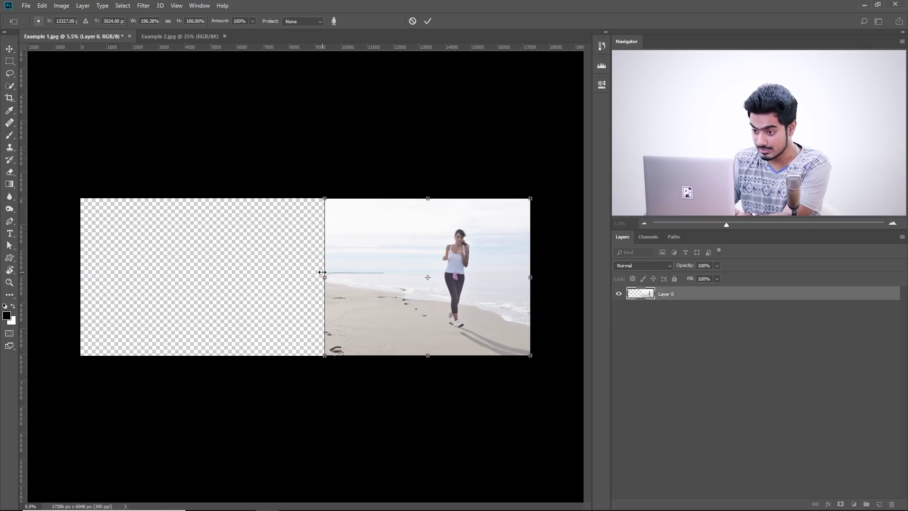
{"action": "left_click_drag", "start_coordinate": [326, 278], "coordinate": [153, 268]}
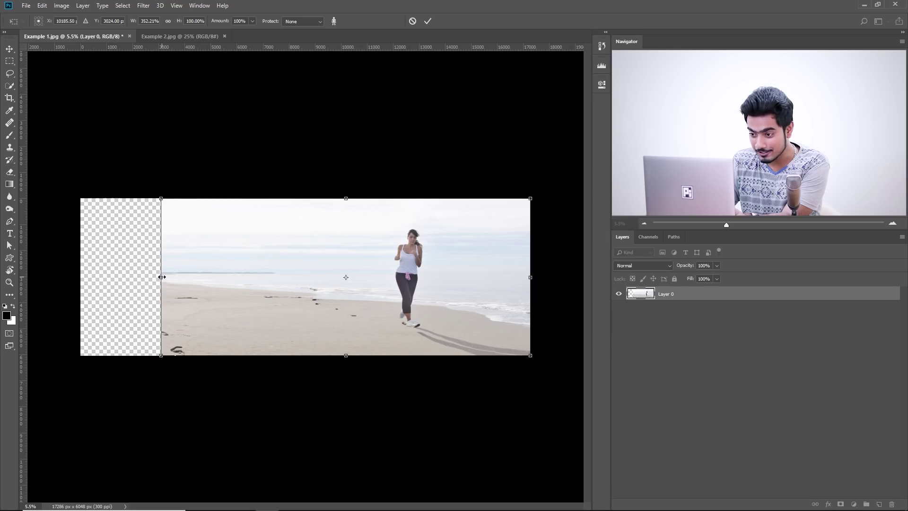
{"action": "mouse_move", "coordinate": [161, 277]}
{"action": "left_mouse_down"}
{"action": "mouse_move", "coordinate": [260, 284]}
{"action": "mouse_move", "coordinate": [180, 278]}
{"action": "left_mouse_up"}
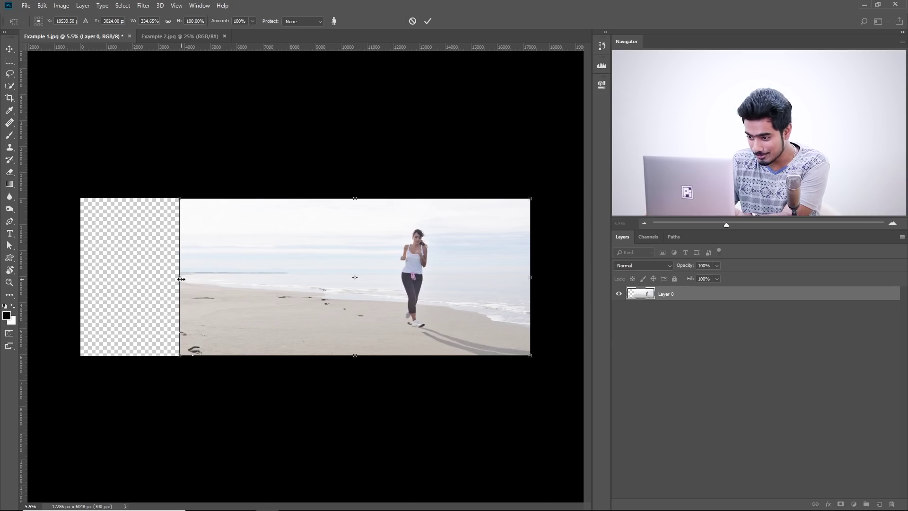
{"action": "left_click_drag", "start_coordinate": [181, 279], "coordinate": [257, 280]}
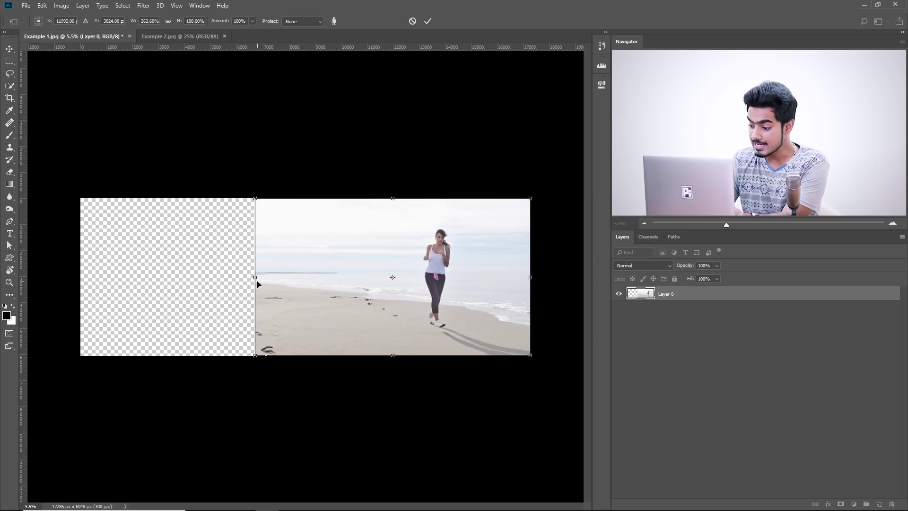
- Apply the first stretch and run a second Content-Aware Scale, pushing the background further left
{"action": "key", "text": "Return"}
{"action": "key", "text": "c"}
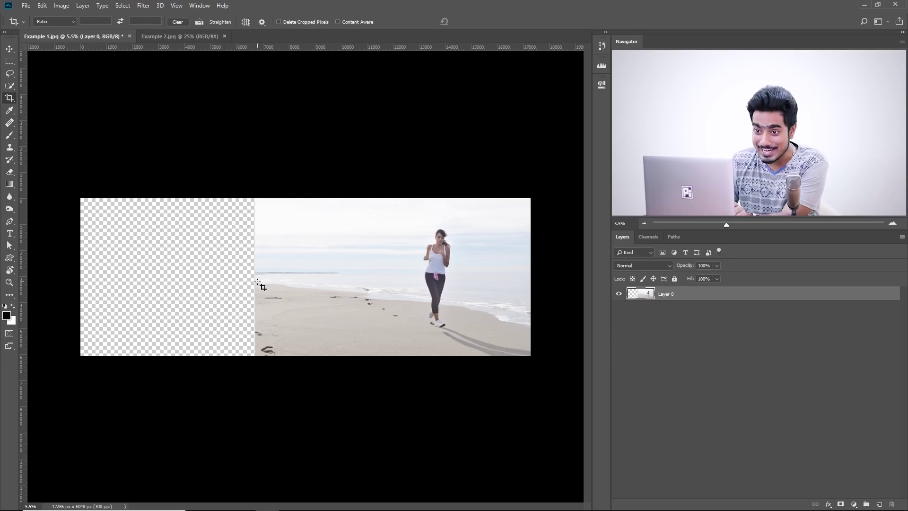
{"action": "left_click", "coordinate": [38, 6]}
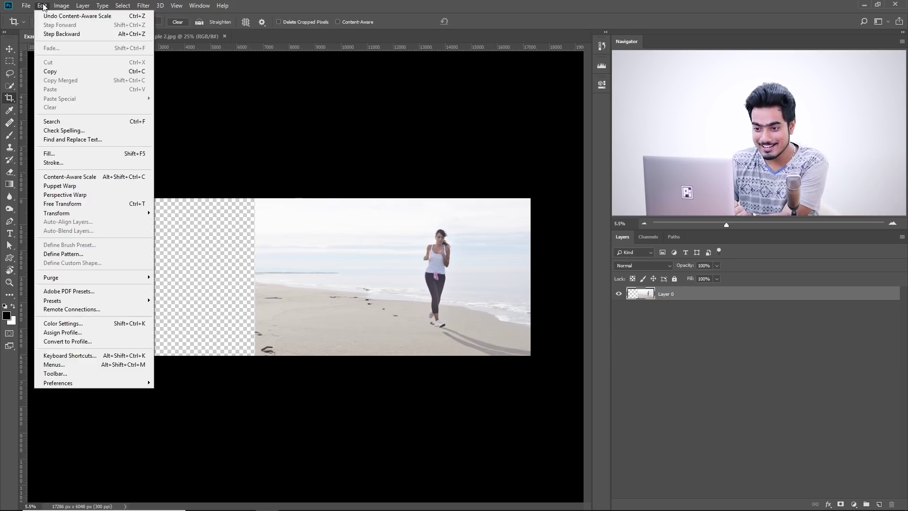
{"action": "left_click", "coordinate": [112, 177]}
{"action": "left_click_drag", "start_coordinate": [253, 278], "coordinate": [190, 277]}
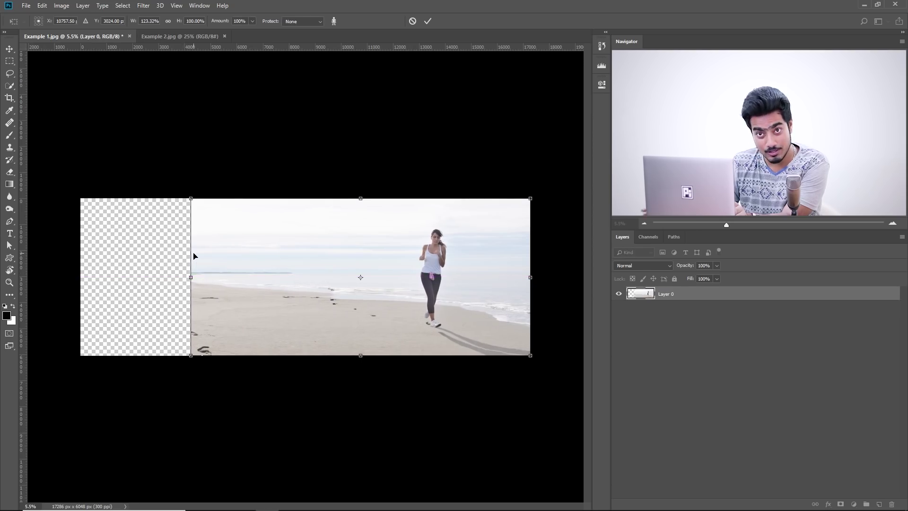
- Apply it and run a third Content-Aware Scale, stretching the background to the left canvas edge
{"action": "key", "text": "Return"}
{"action": "key", "text": "c"}
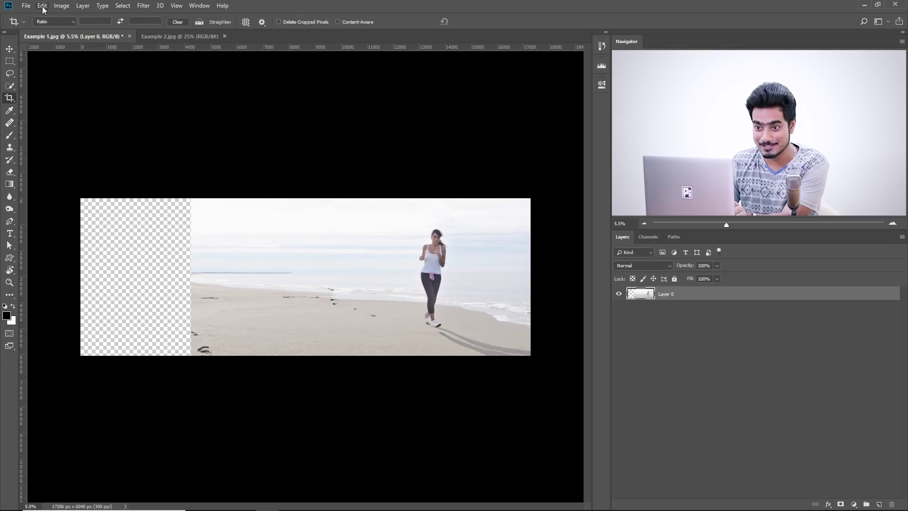
{"action": "left_click", "coordinate": [42, 6]}
{"action": "left_click", "coordinate": [84, 177]}
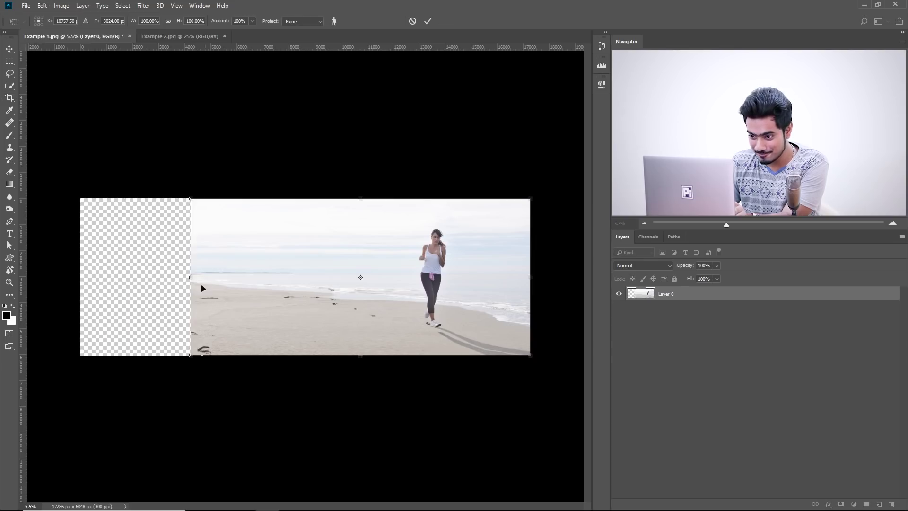
{"action": "left_click_drag", "start_coordinate": [188, 276], "coordinate": [77, 270]}
- Apply the final stretch and switch to the Example 2.jpg photo
{"action": "key", "text": "Return"}
{"action": "key", "text": "c"}
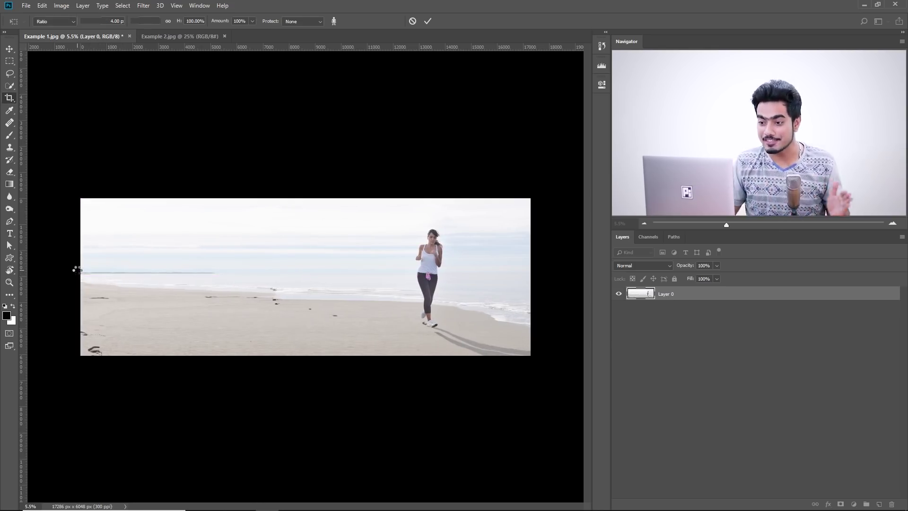
{"action": "scroll", "coordinate": [232, 334], "scroll_direction": "up", "scroll_amount": 3}
{"action": "scroll", "coordinate": [203, 312], "scroll_direction": "down", "scroll_amount": 2}
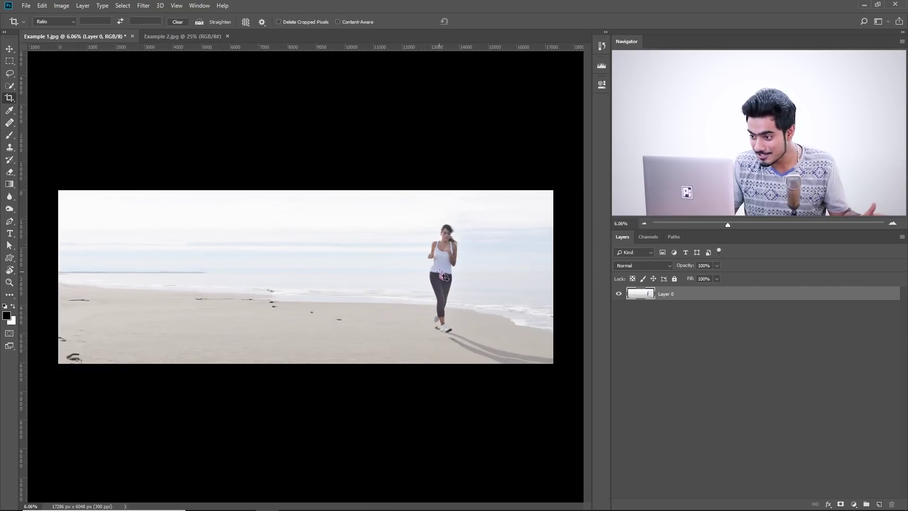
{"action": "scroll", "coordinate": [444, 276], "scroll_direction": "up", "scroll_amount": 1}
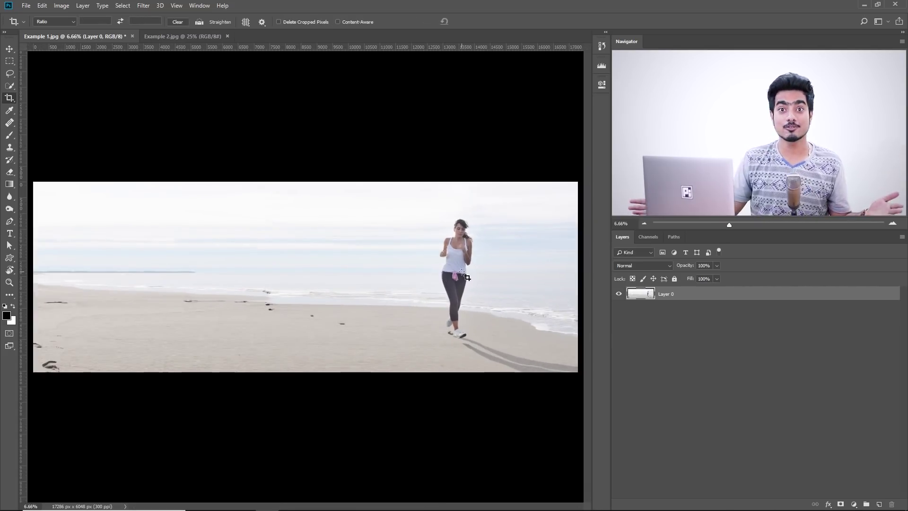
{"action": "left_click", "coordinate": [182, 36]}
- Extend the hat photo's crop outward on both sides to widen the canvas to 11809 px
{"action": "scroll", "coordinate": [350, 251], "scroll_direction": "down", "scroll_amount": 5}
{"action": "scroll", "coordinate": [350, 251], "scroll_direction": "up", "scroll_amount": 4}
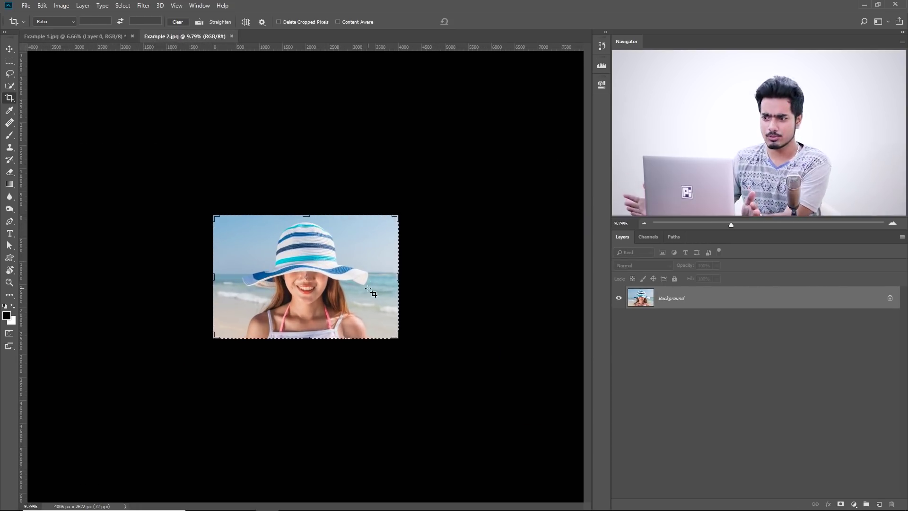
{"action": "scroll", "coordinate": [372, 286], "scroll_direction": "down", "scroll_amount": 1}
{"action": "scroll", "coordinate": [370, 284], "scroll_direction": "down", "scroll_amount": 1}
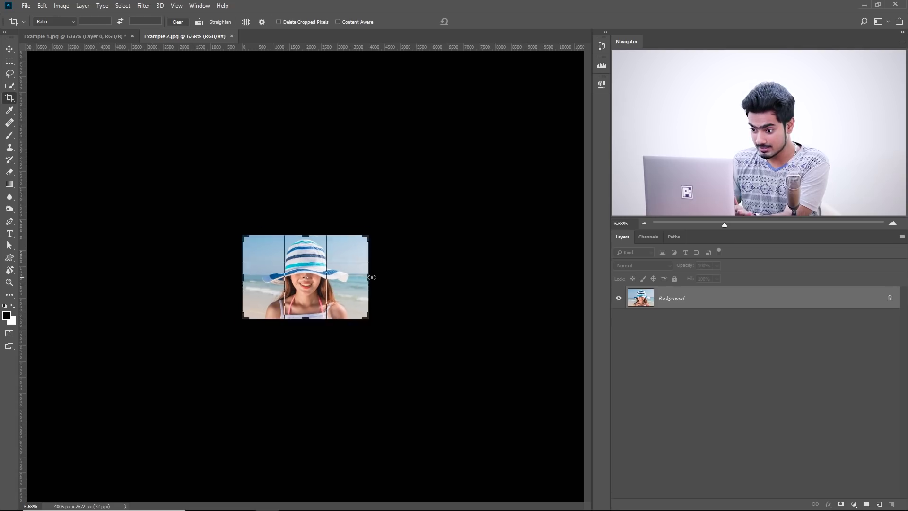
{"action": "left_click_drag", "start_coordinate": [369, 277], "coordinate": [429, 277]}
{"action": "left_click_drag", "start_coordinate": [184, 280], "coordinate": [121, 277]}
{"action": "key", "text": "Return"}
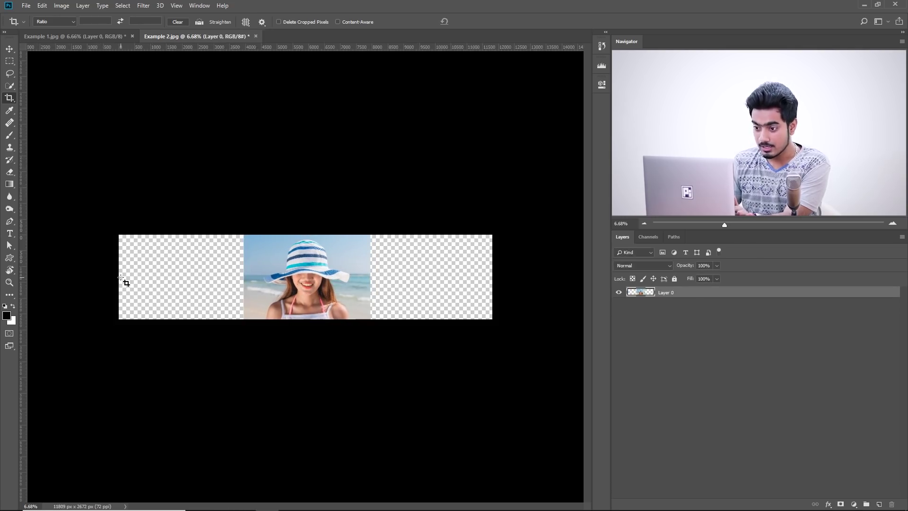
{"action": "left_click", "coordinate": [42, 7]}
- Content-Aware Scale the hat photo out to both sides, about 186.67% width, and apply it
{"action": "left_click", "coordinate": [96, 177]}
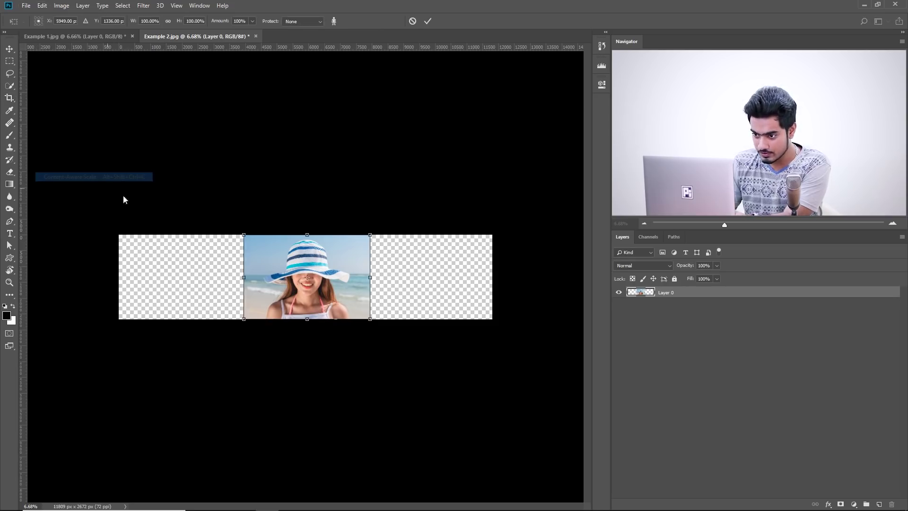
{"action": "left_click_drag", "start_coordinate": [243, 276], "coordinate": [136, 271]}
{"action": "scroll", "coordinate": [135, 272], "scroll_direction": "up", "scroll_amount": 5}
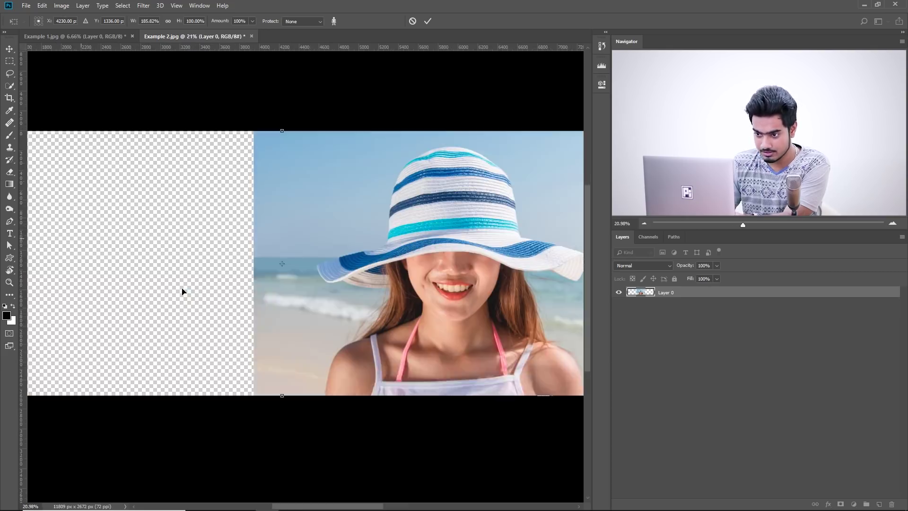
{"action": "left_click_drag", "start_coordinate": [268, 275], "coordinate": [390, 291]}
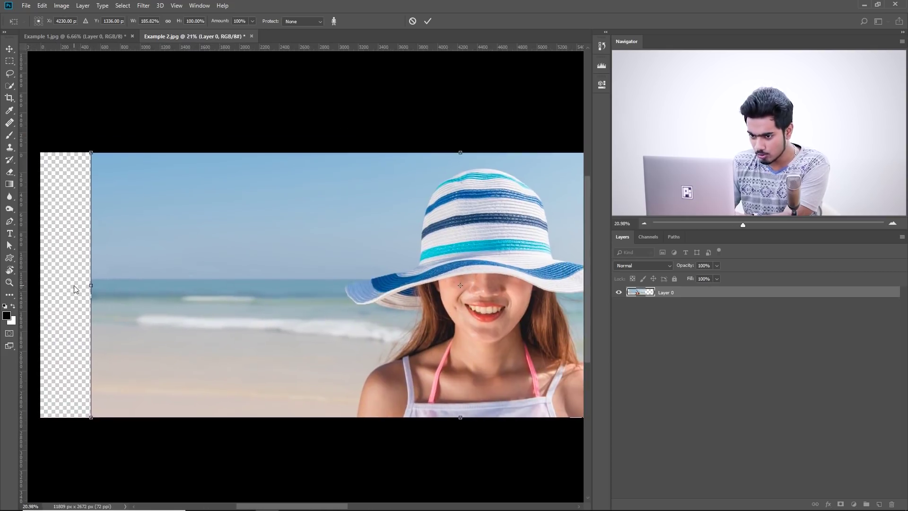
{"action": "mouse_move", "coordinate": [91, 285]}
{"action": "left_mouse_down"}
{"action": "mouse_move", "coordinate": [55, 285]}
{"action": "mouse_move", "coordinate": [108, 285]}
{"action": "left_mouse_up"}
{"action": "scroll", "coordinate": [284, 275], "scroll_direction": "right", "scroll_amount": 6}
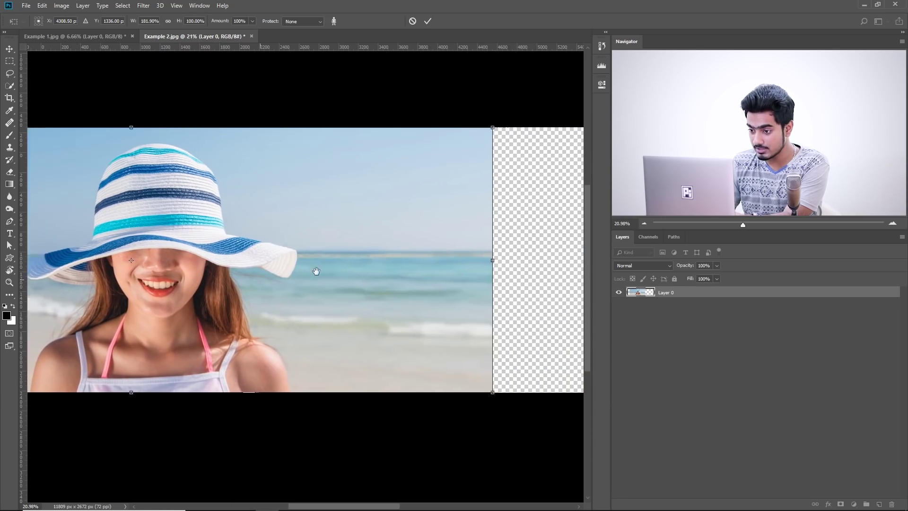
{"action": "left_click_drag", "start_coordinate": [476, 265], "coordinate": [494, 265]}
{"action": "key", "text": "Return"}
- Run a second Content-Aware Scale, stretching to the left canvas edge and rightward about 137.08%
{"action": "key", "text": "c"}
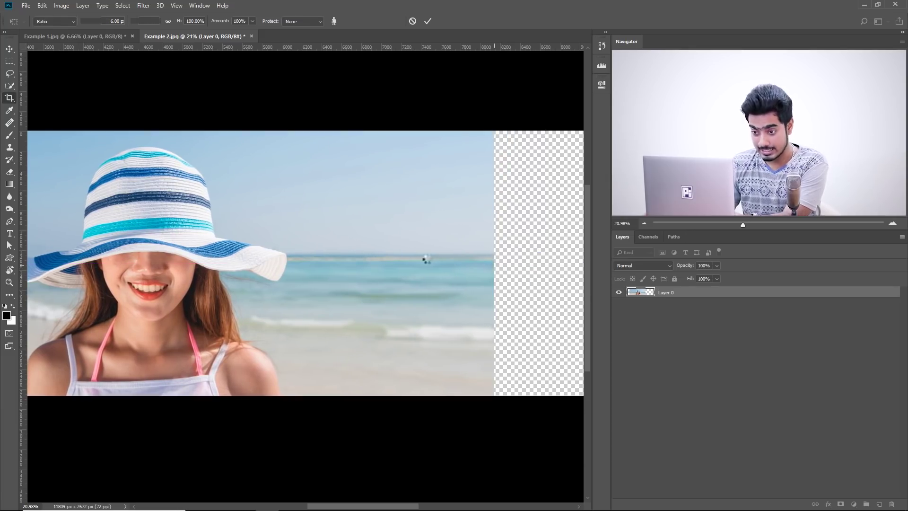
{"action": "key", "text": "ctrl+0"}
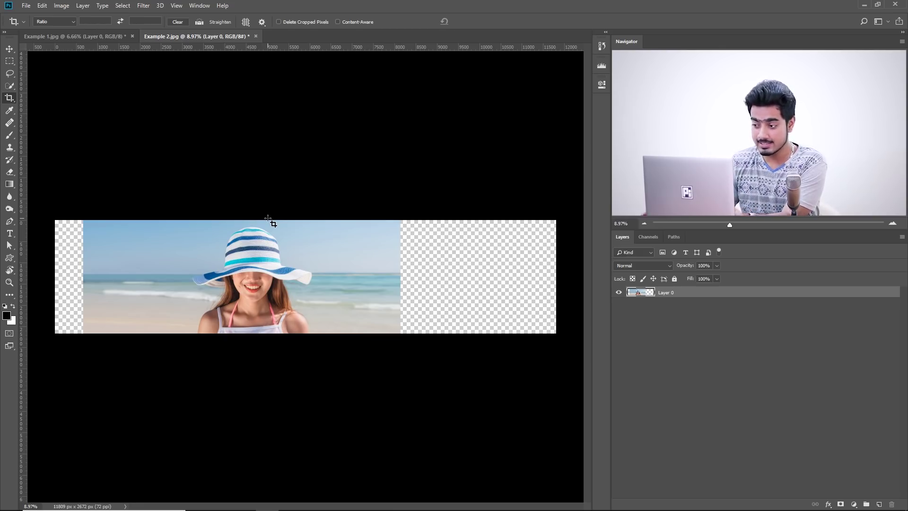
{"action": "left_click", "coordinate": [42, 5]}
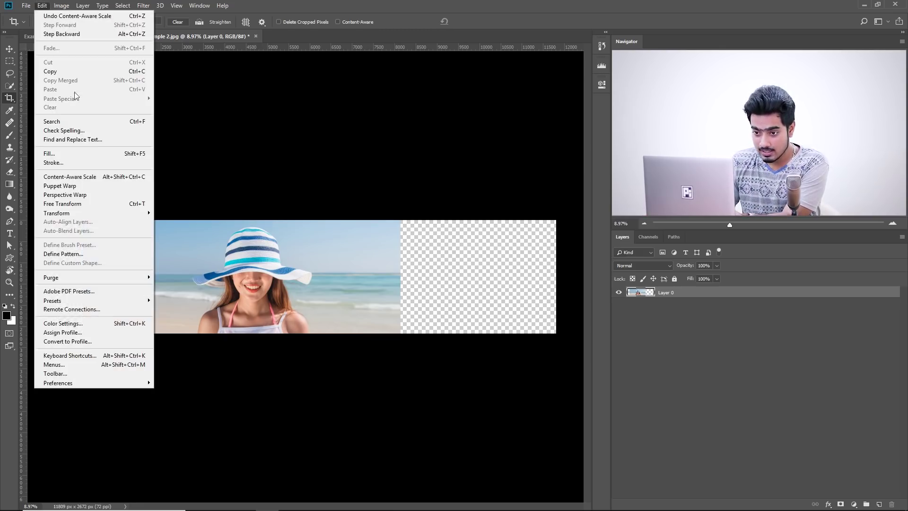
{"action": "left_click", "coordinate": [75, 179]}
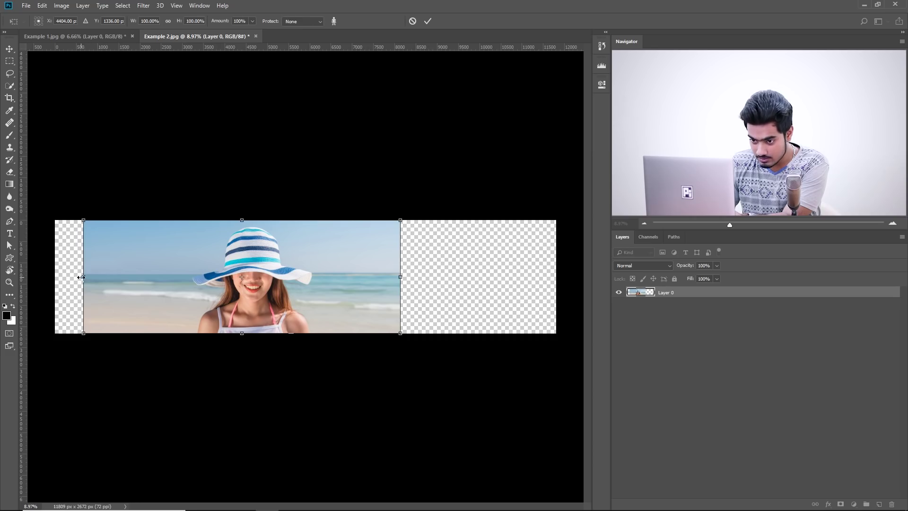
{"action": "left_click_drag", "start_coordinate": [82, 278], "coordinate": [55, 277]}
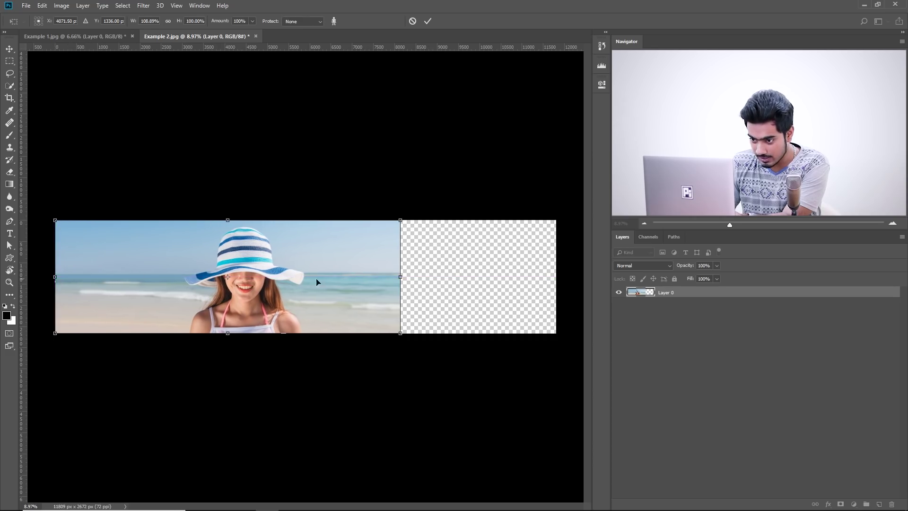
{"action": "scroll", "coordinate": [370, 289], "scroll_direction": "up", "scroll_amount": 1}
{"action": "scroll", "coordinate": [400, 285], "scroll_direction": "down", "scroll_amount": 2}
{"action": "left_click_drag", "start_coordinate": [395, 276], "coordinate": [481, 278]}
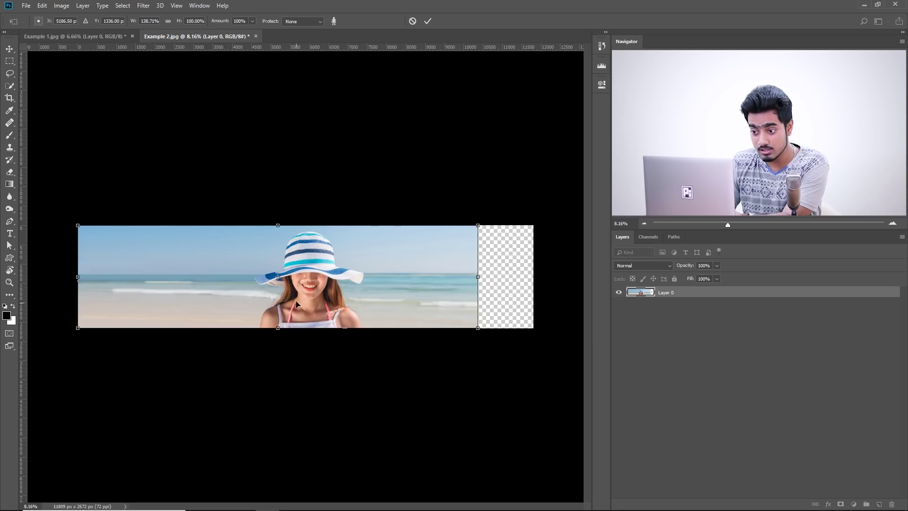
{"action": "left_click_drag", "start_coordinate": [480, 278], "coordinate": [476, 277]}
{"action": "key", "text": "c"}
{"action": "key", "text": "Return"}
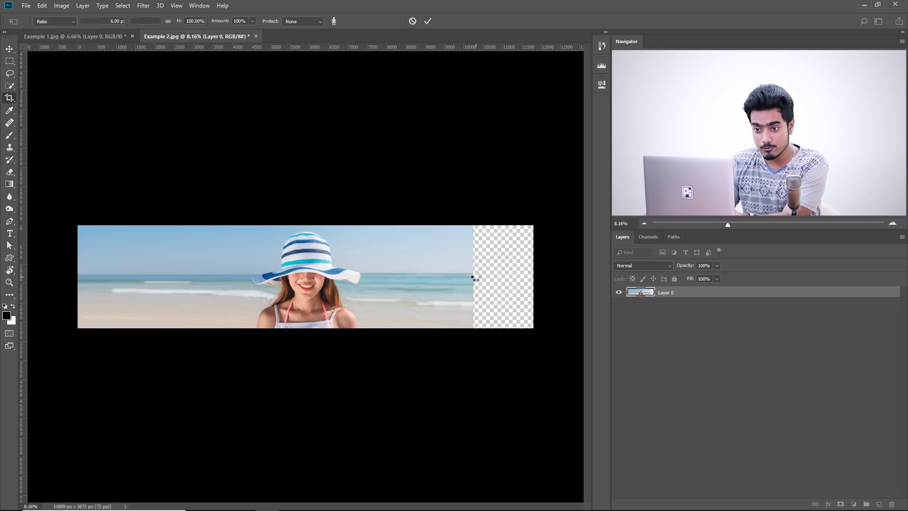
- Marquee-select the plain beach right of the woman and content-aware scale it to fill the strip
{"action": "left_click", "coordinate": [9, 62]}
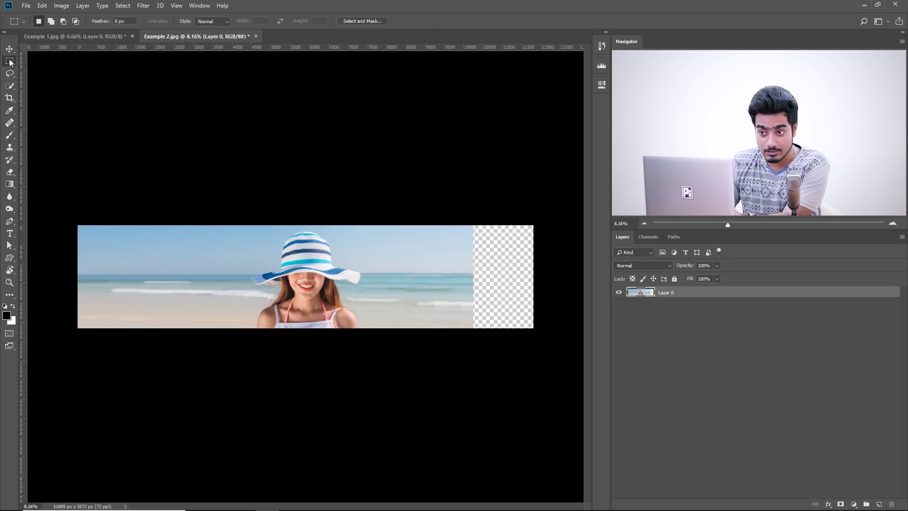
{"action": "left_click_drag", "start_coordinate": [493, 222], "coordinate": [390, 374]}
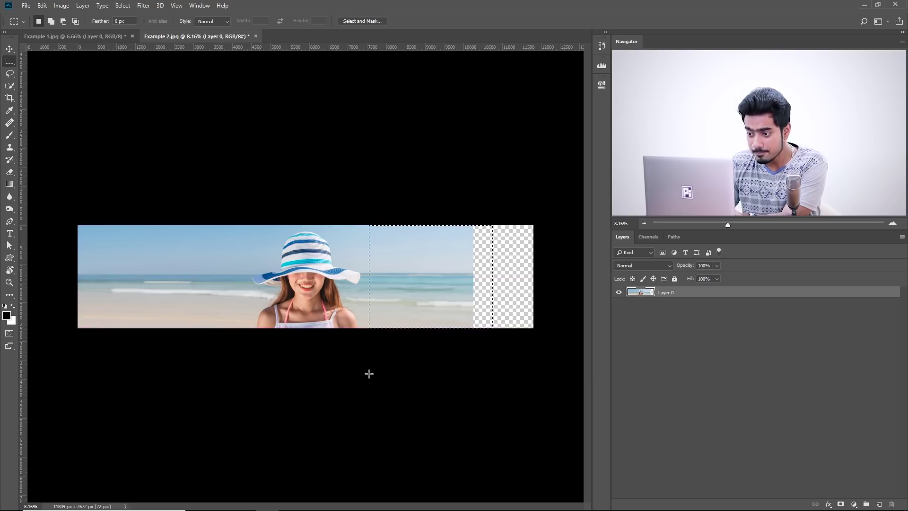
{"action": "left_click", "coordinate": [42, 6]}
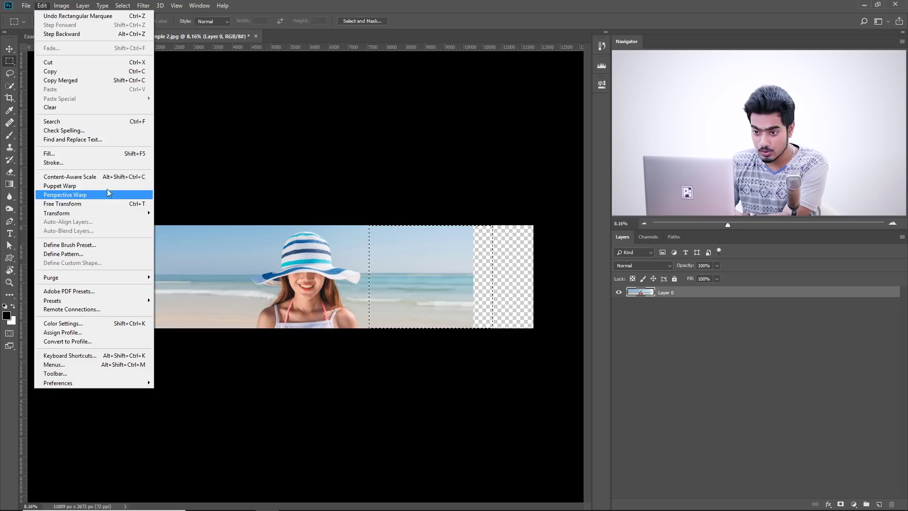
{"action": "left_click", "coordinate": [108, 177]}
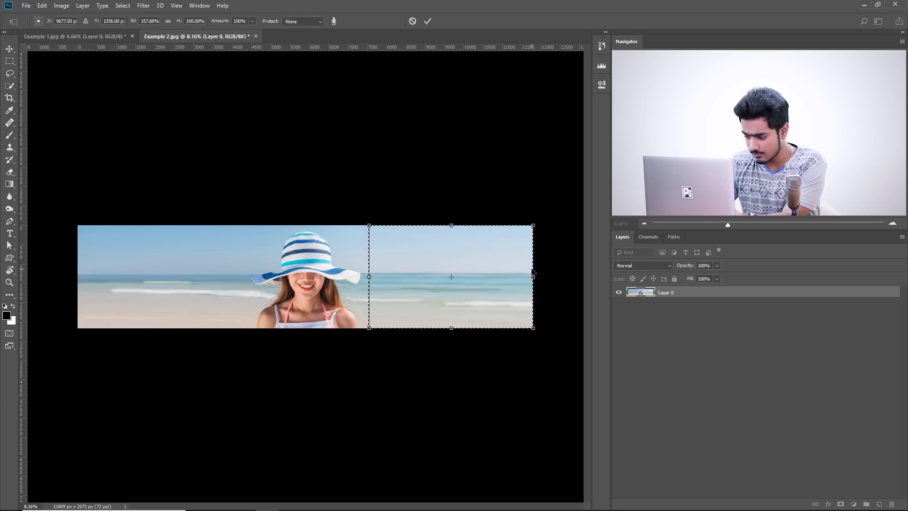
{"action": "key", "text": "Return"}
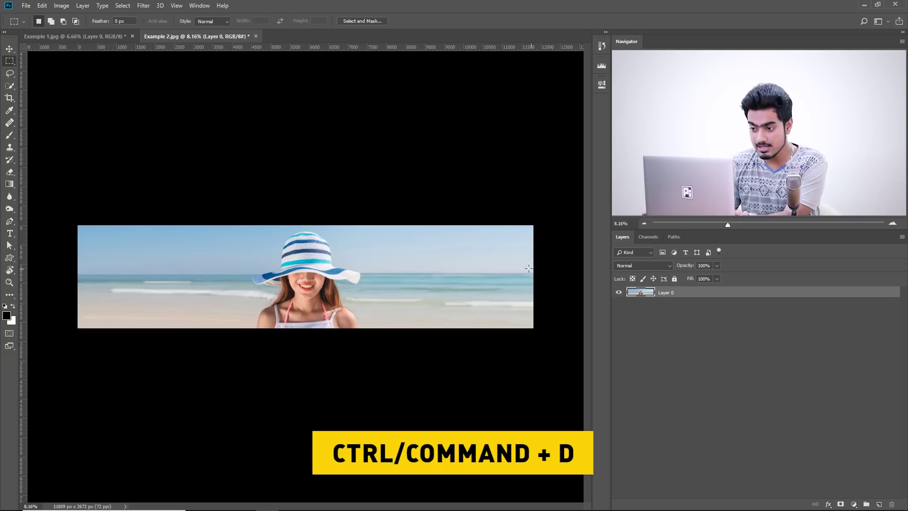
{"action": "key", "text": "ctrl+0"}
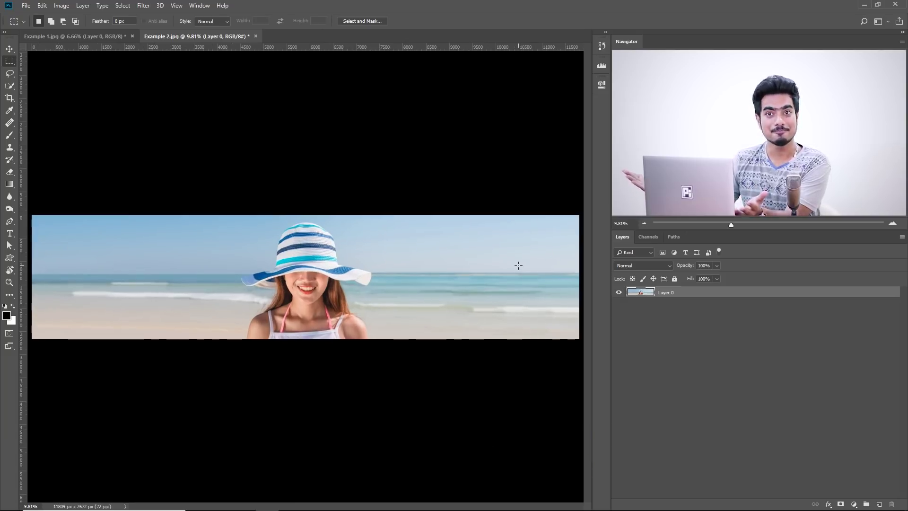